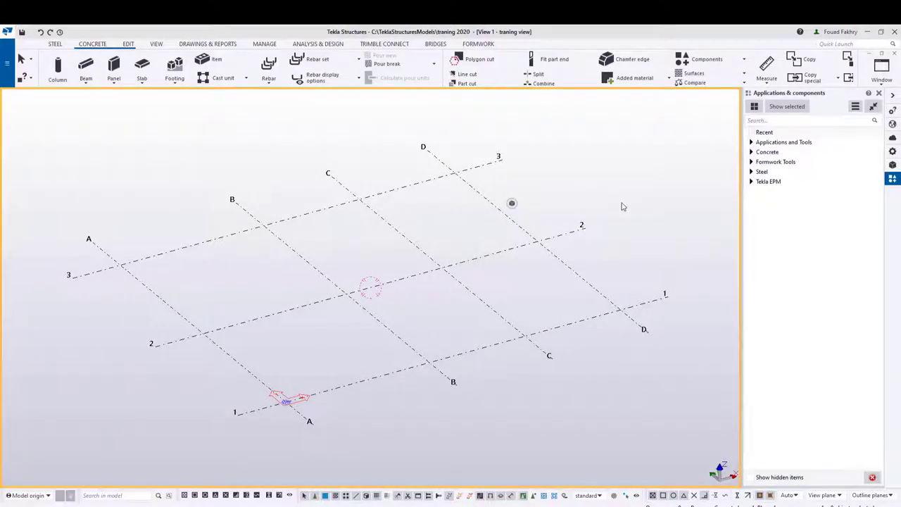
# Step: Rotate View 1 so the A–D / 1–3 grid is seen from a flatter, frontal angle
pyautogui.keyDown('ctrl'); pyautogui.moveTo(629, 214); pyautogui.dragTo(595, 186, button='middle'); pyautogui.keyUp('ctrl')
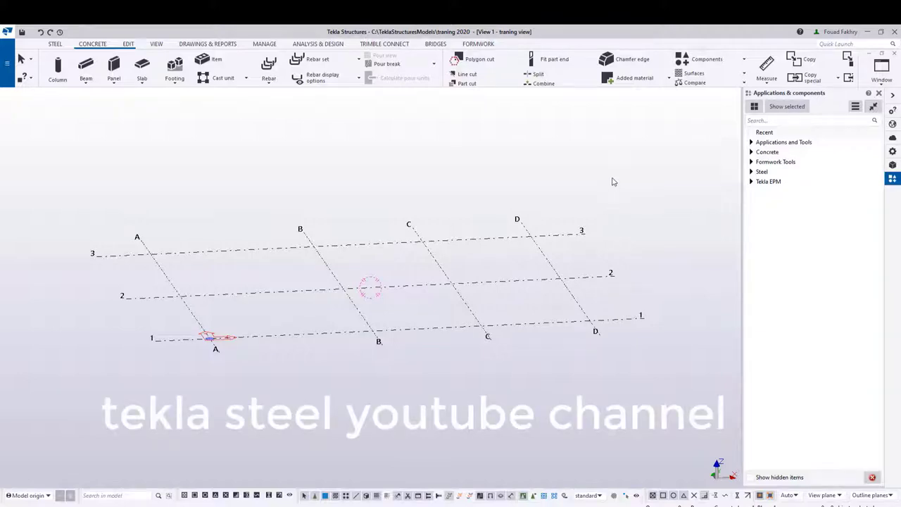
# Step: In the View Properties of 'traning view', change the angle from 3D to Plane
pyautogui.doubleClick(612, 181)
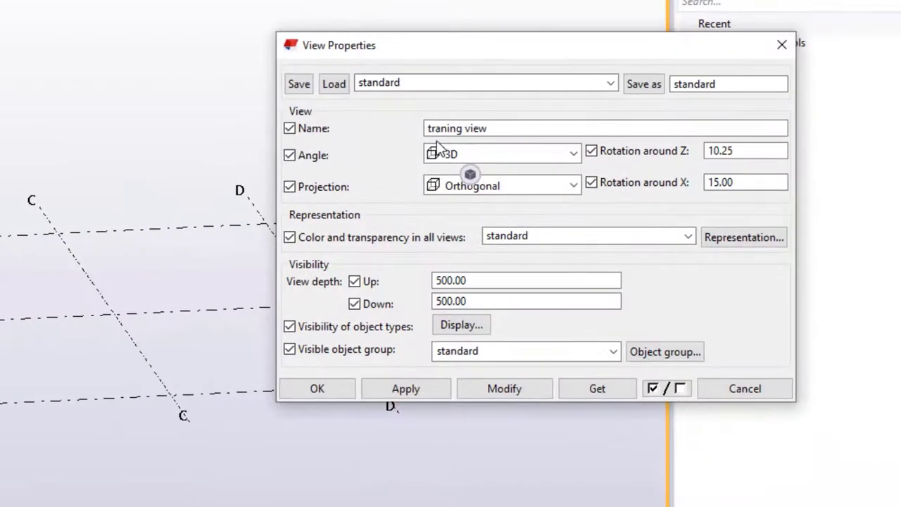
pyautogui.moveTo(519, 129); pyautogui.dragTo(424, 127)
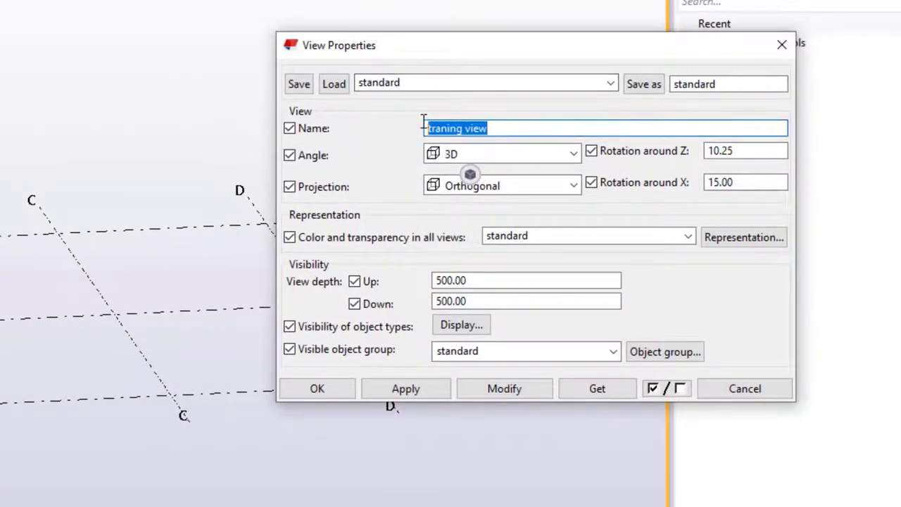
pyautogui.click(535, 133)
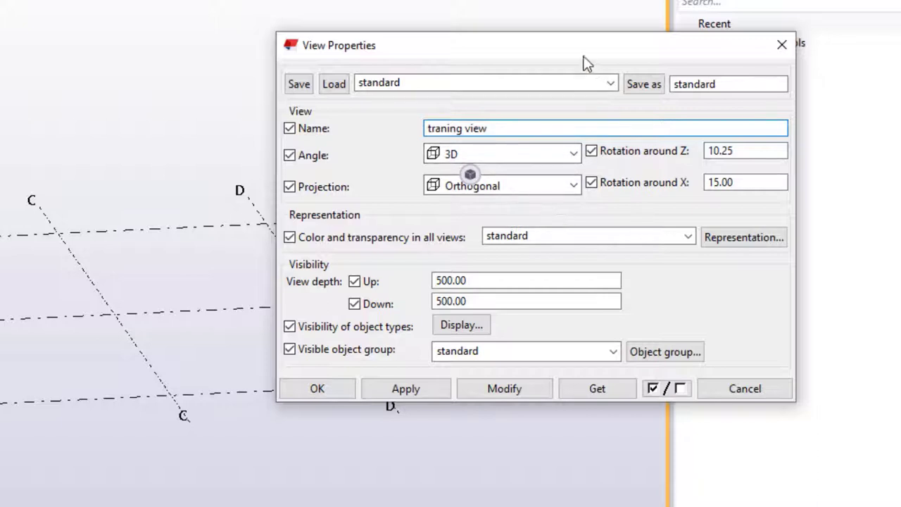
pyautogui.moveTo(583, 61); pyautogui.dragTo(522, 39)
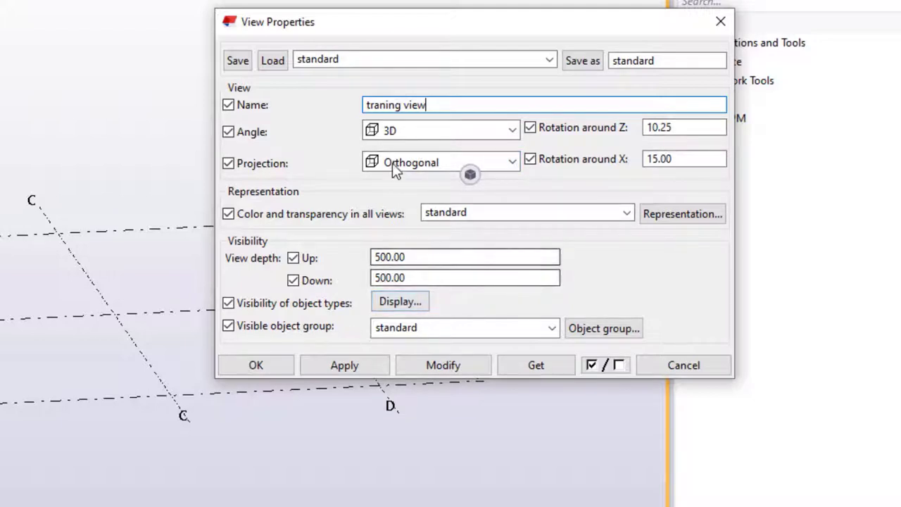
pyautogui.click(446, 139)
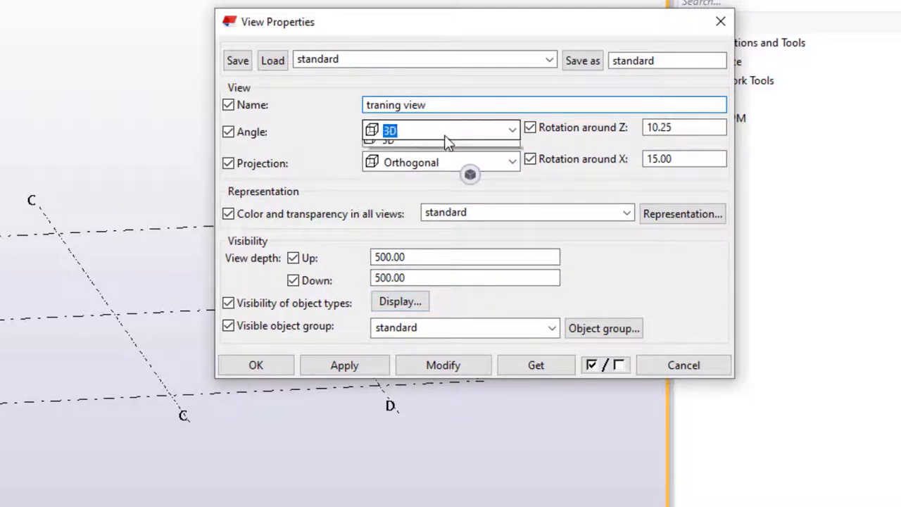
pyautogui.click(416, 169)
pyautogui.hotkey('alt', 'Down')
pyautogui.press('Up')
pyautogui.press('Return')
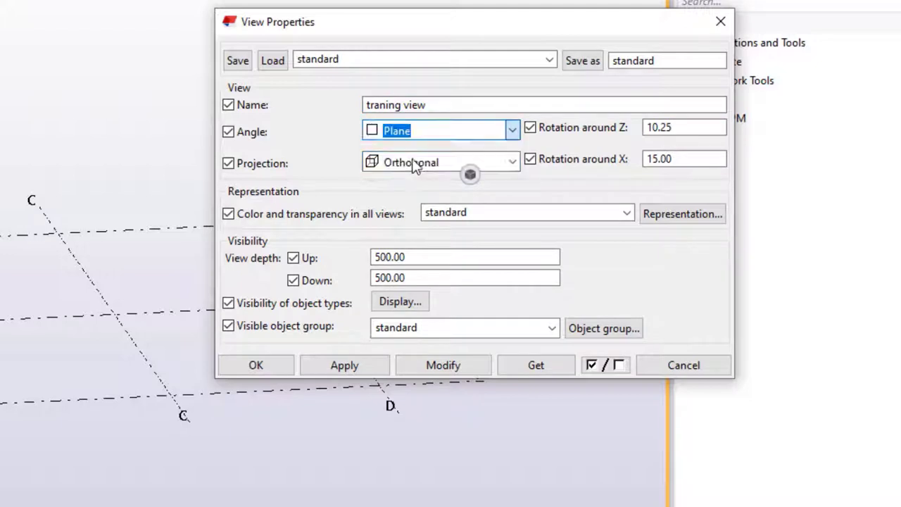
# Step: Apply the Plane angle so the grid redraws as a flat plan view
pyautogui.click(438, 364)
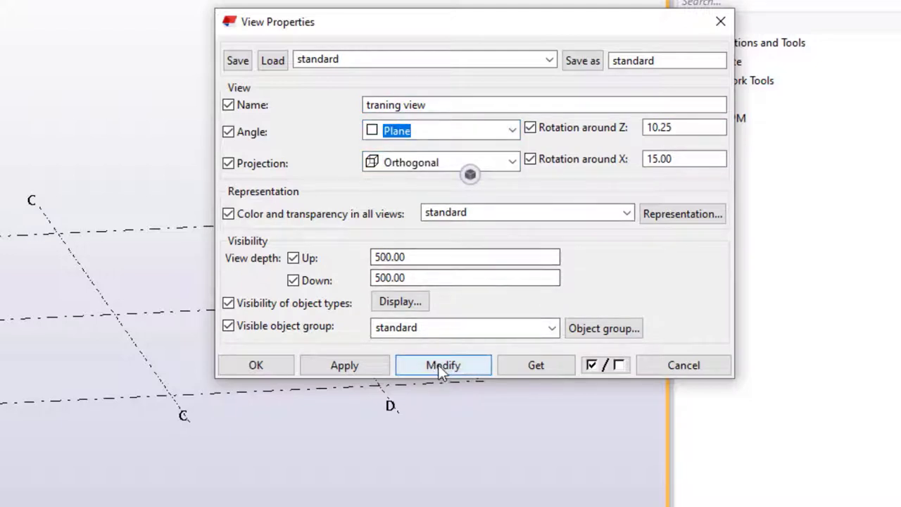
pyautogui.click(438, 364)
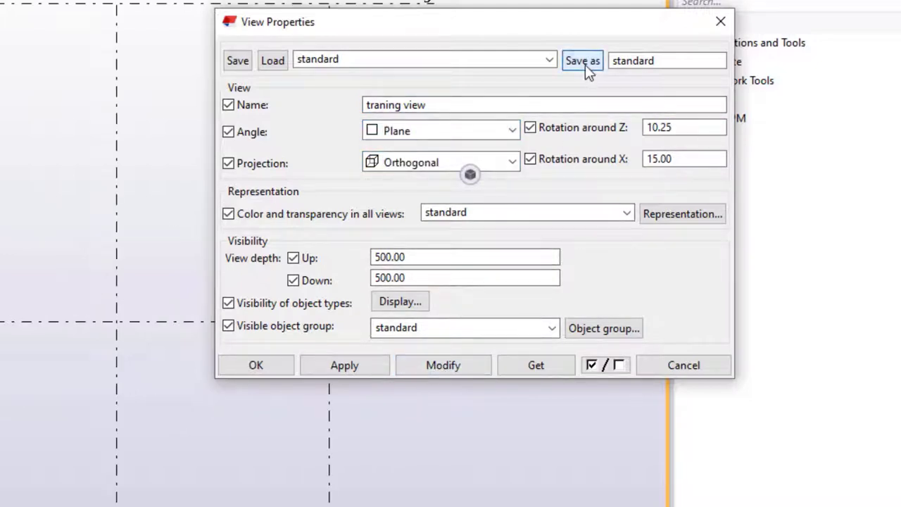
pyautogui.click(503, 61)
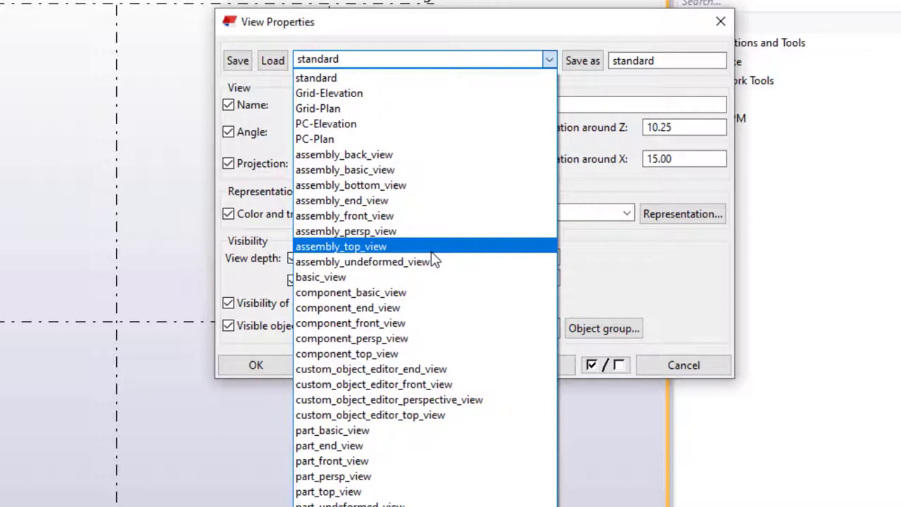
pyautogui.click(674, 68)
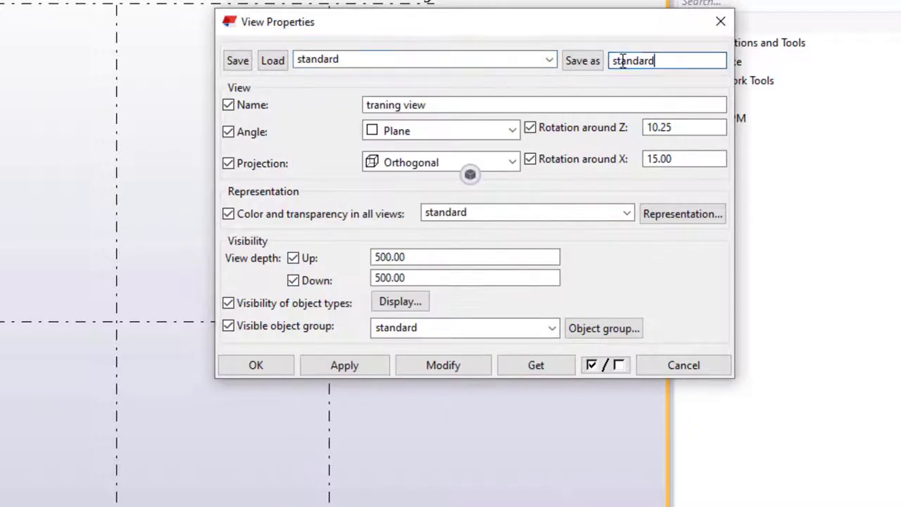
# Step: Save the current view settings under the name 'traning'
pyautogui.doubleClick(622, 60)
pyautogui.write('tr')
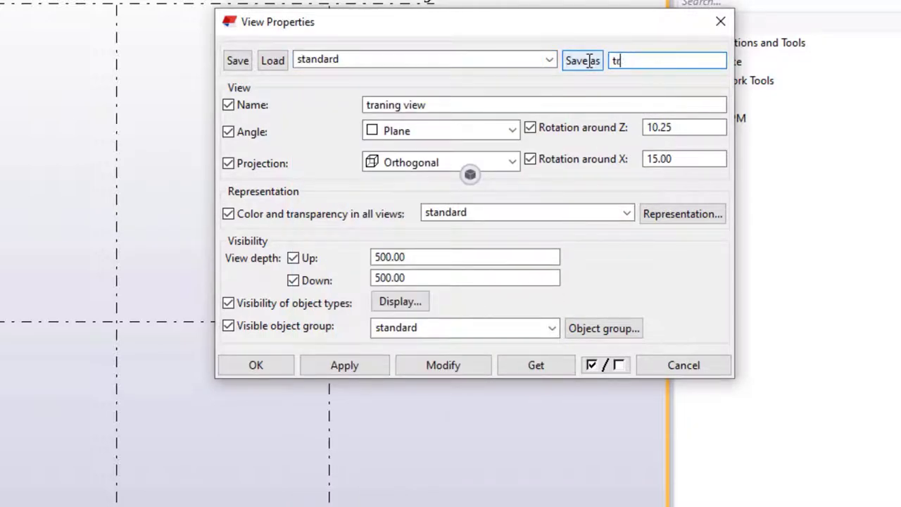
pyautogui.write('aning')
pyautogui.click(576, 65)
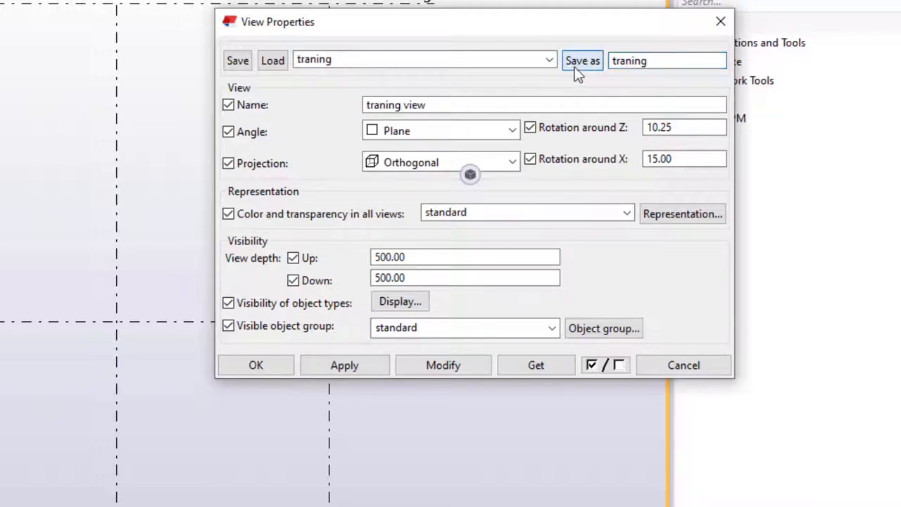
# Step: Confirm 'traning' is listed in the saved view settings and pick assembly_end_view as the preset
pyautogui.click(322, 60)
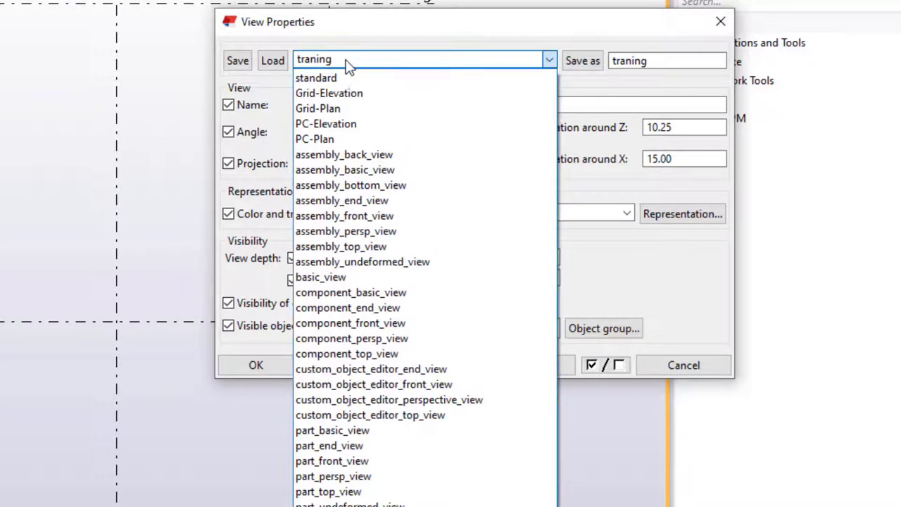
pyautogui.click(322, 60)
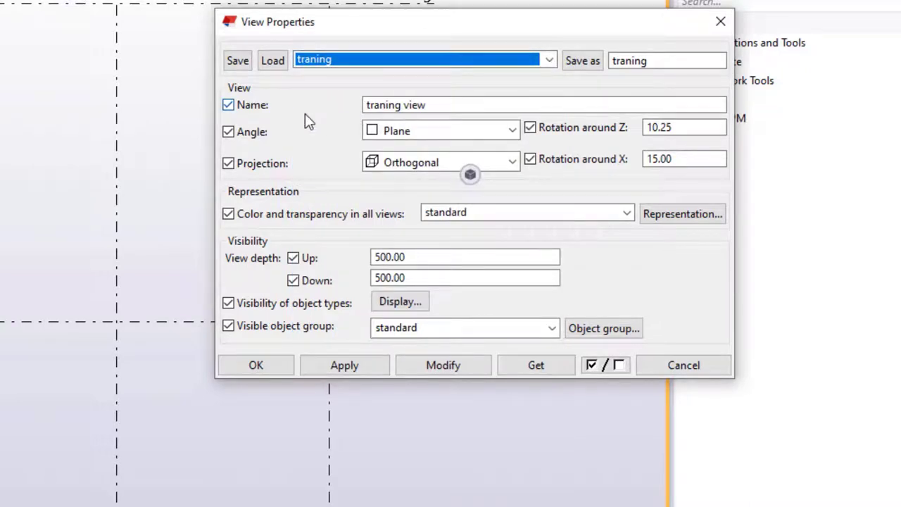
pyautogui.click(541, 62)
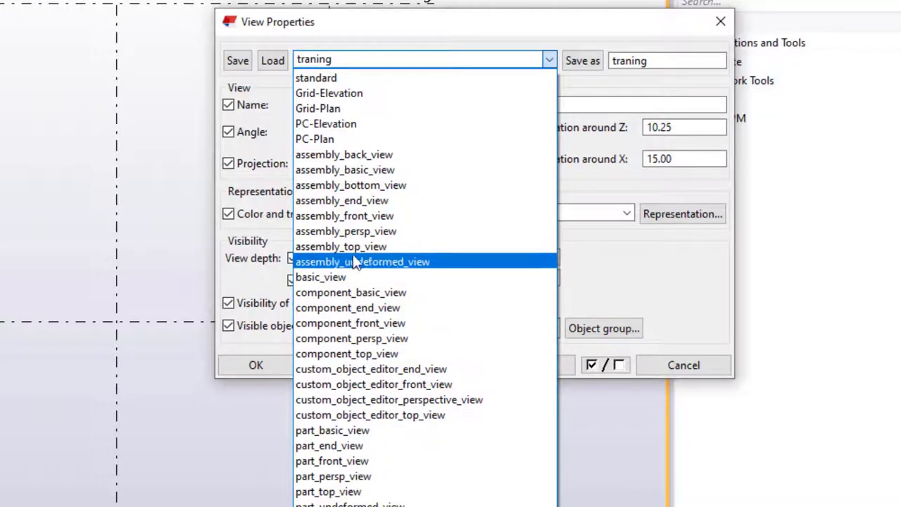
pyautogui.click(336, 202)
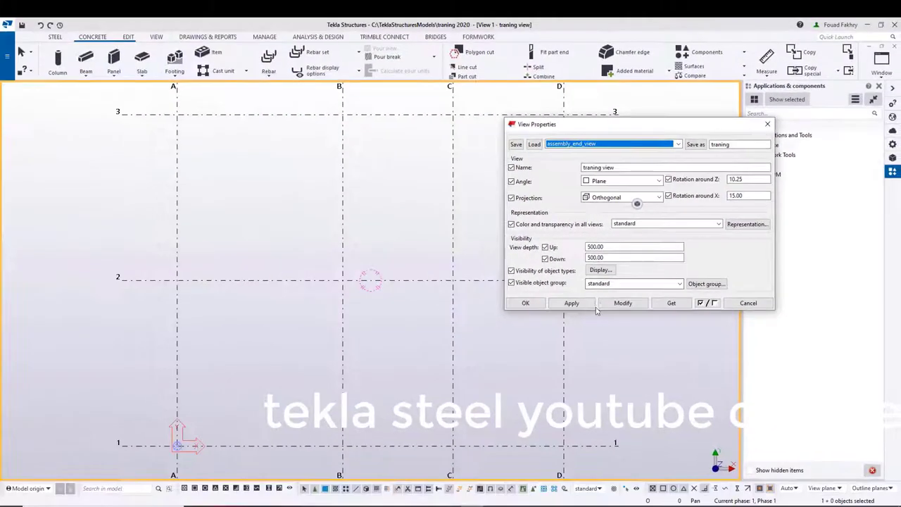
pyautogui.click(619, 304)
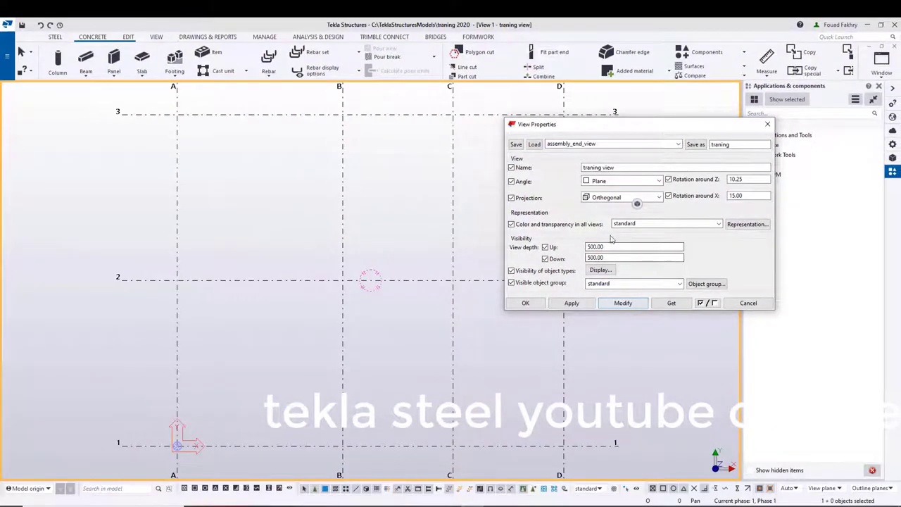
pyautogui.click(598, 145)
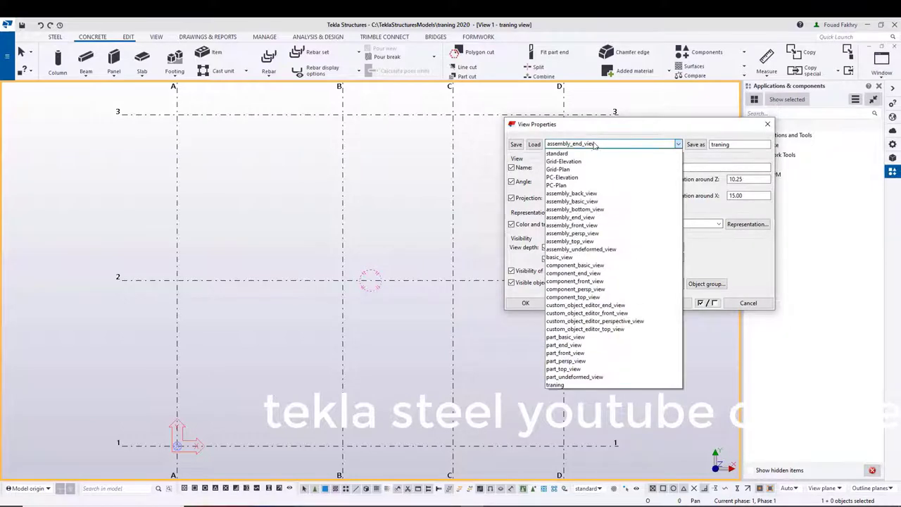
pyautogui.click(591, 217)
pyautogui.click(622, 304)
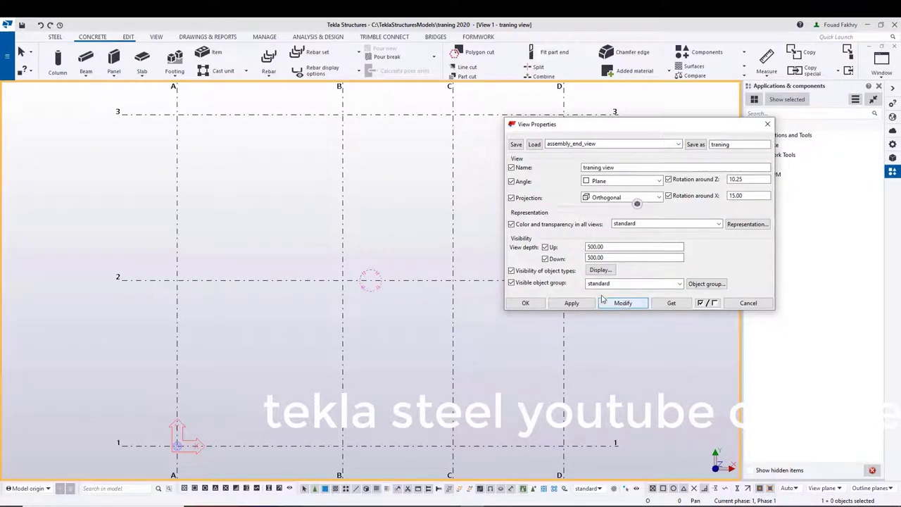
pyautogui.click(572, 145)
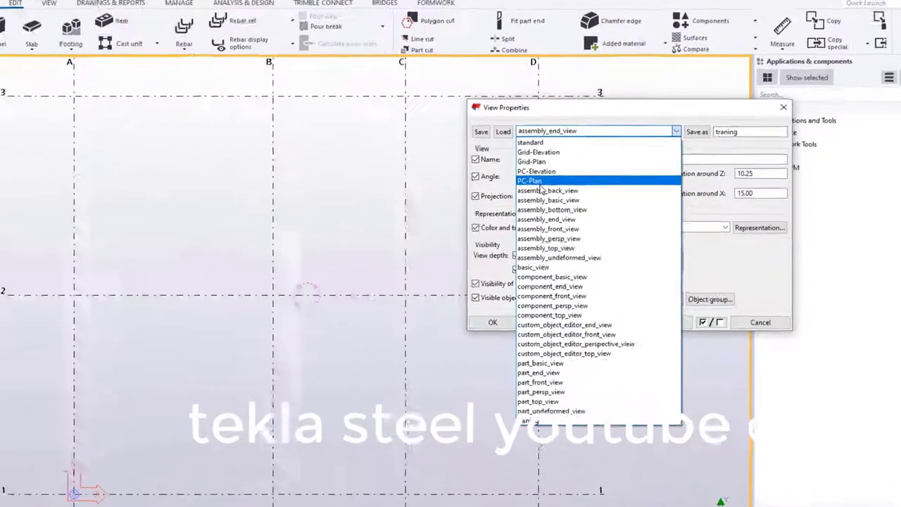
# Step: Load and apply the PC-Plan preset, turning View 1 into 'Plan @' with rotations -30.00 and 20.00
pyautogui.click(567, 188)
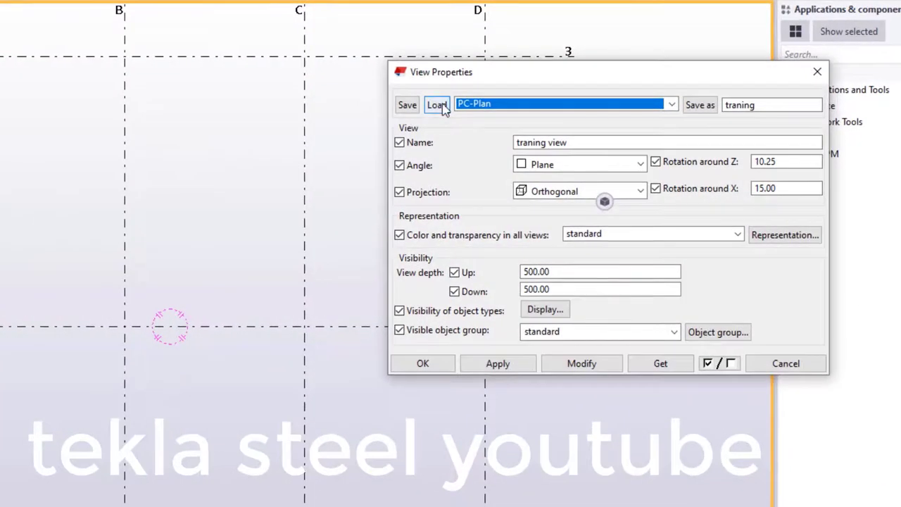
pyautogui.click(437, 105)
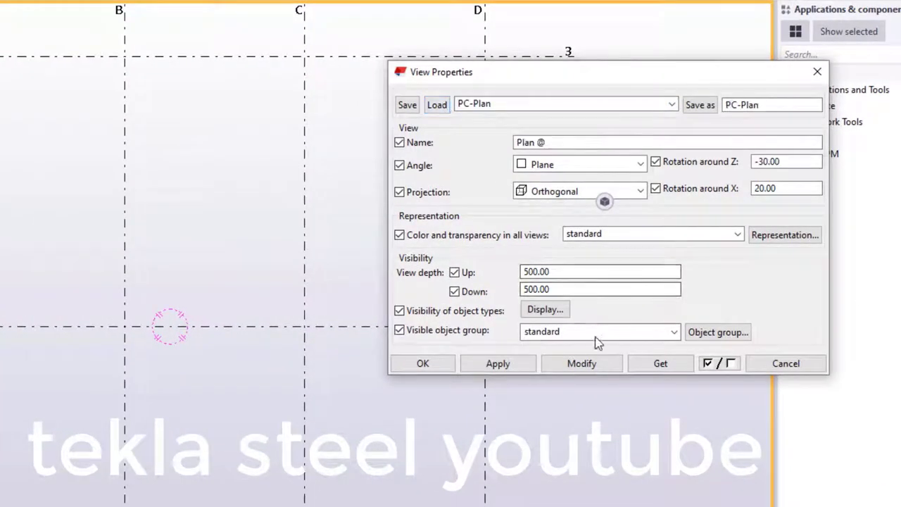
pyautogui.click(591, 364)
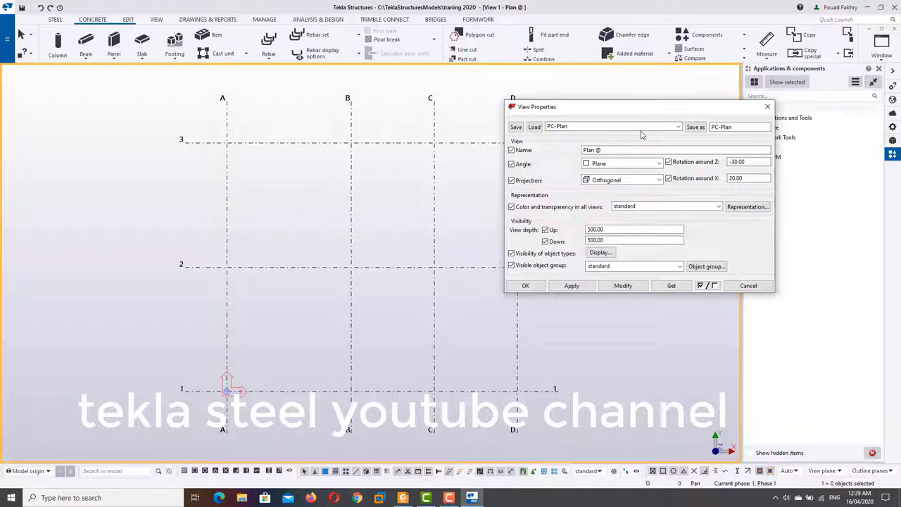
# Step: Load the saved 'traning' preset and apply it to the view
pyautogui.click(633, 130)
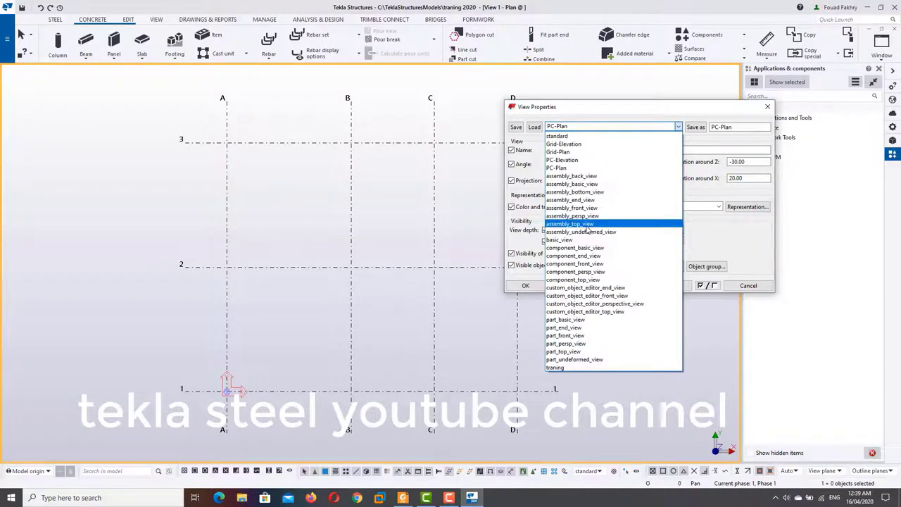
pyautogui.click(572, 368)
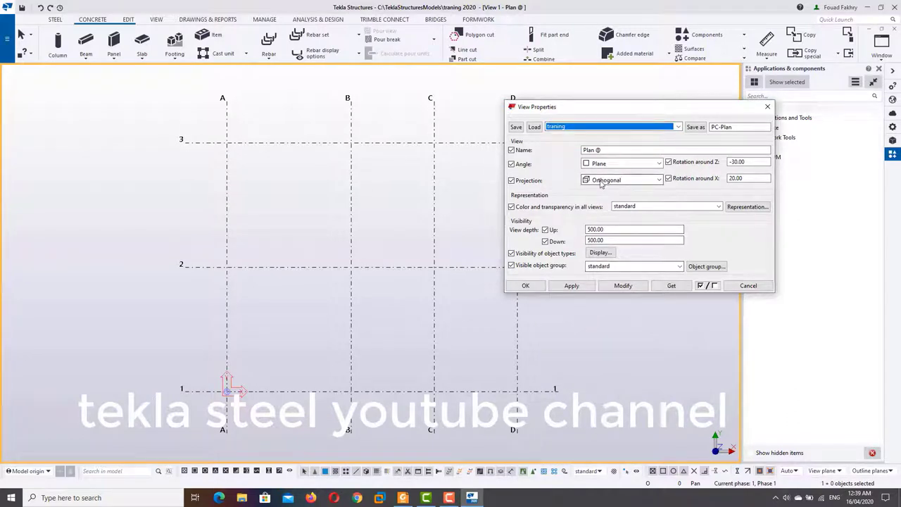
pyautogui.click(534, 127)
pyautogui.click(602, 285)
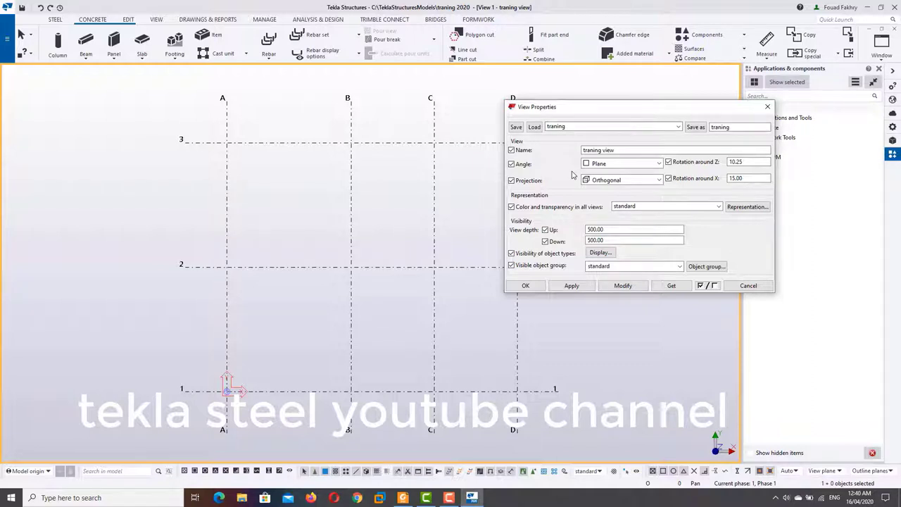
# Step: Set the view angle to 3D, save the settings as 'traning', and apply them to View 1
pyautogui.click(563, 128)
pyautogui.click(556, 369)
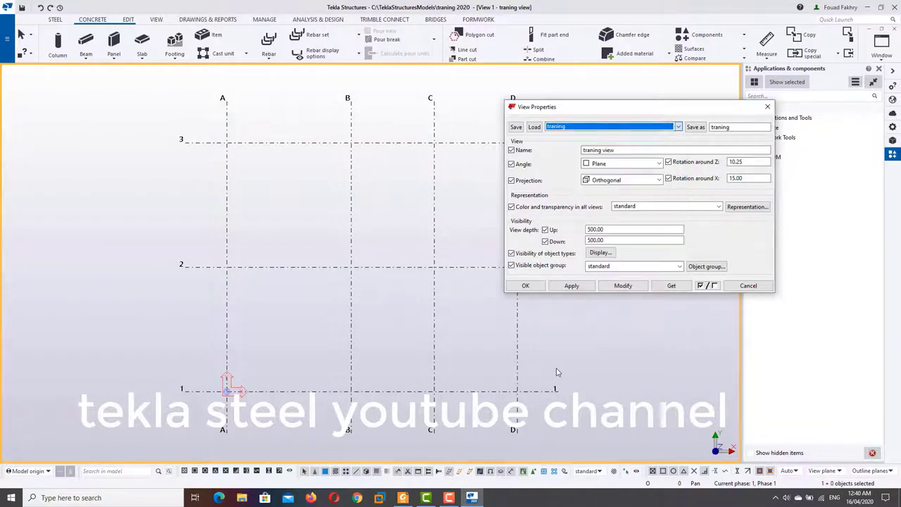
pyautogui.click(619, 168)
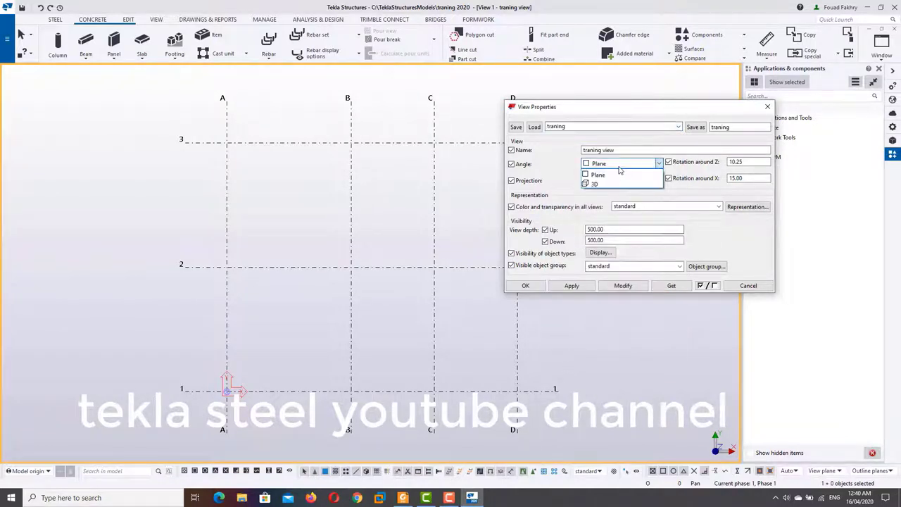
pyautogui.click(614, 185)
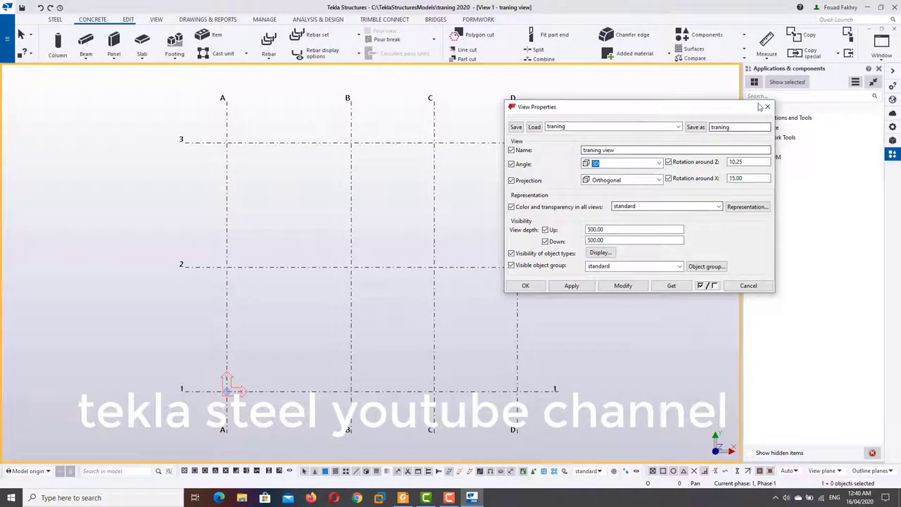
pyautogui.click(695, 126)
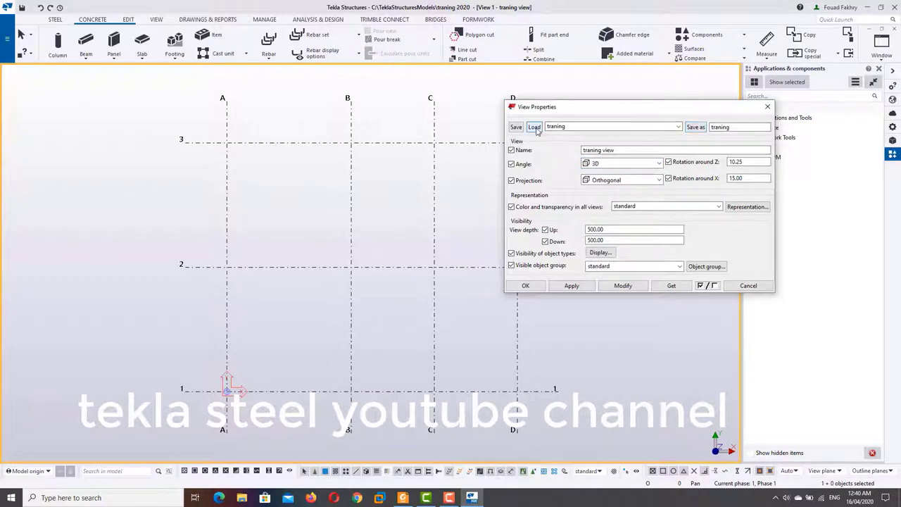
pyautogui.click(615, 286)
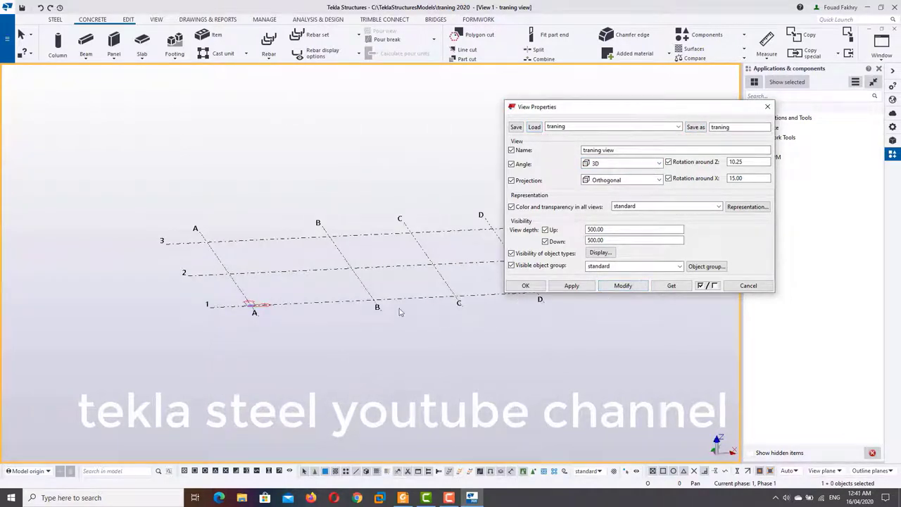
pyautogui.scroll(-1, 325, 304)
pyautogui.moveTo(375, 290)
pyautogui.mouseDown(button='middle')
pyautogui.moveTo(342, 295)
pyautogui.moveTo(404, 294)
pyautogui.mouseUp(button='middle')
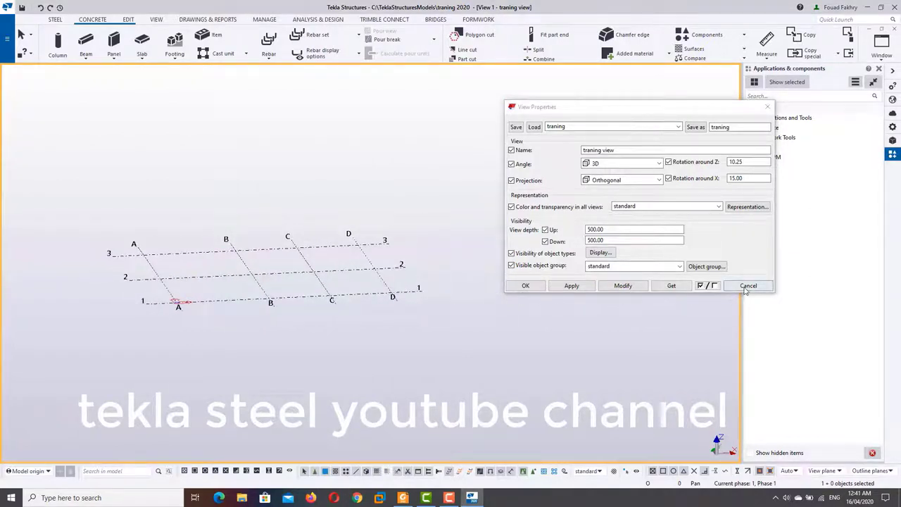
pyautogui.doubleClick(725, 299)
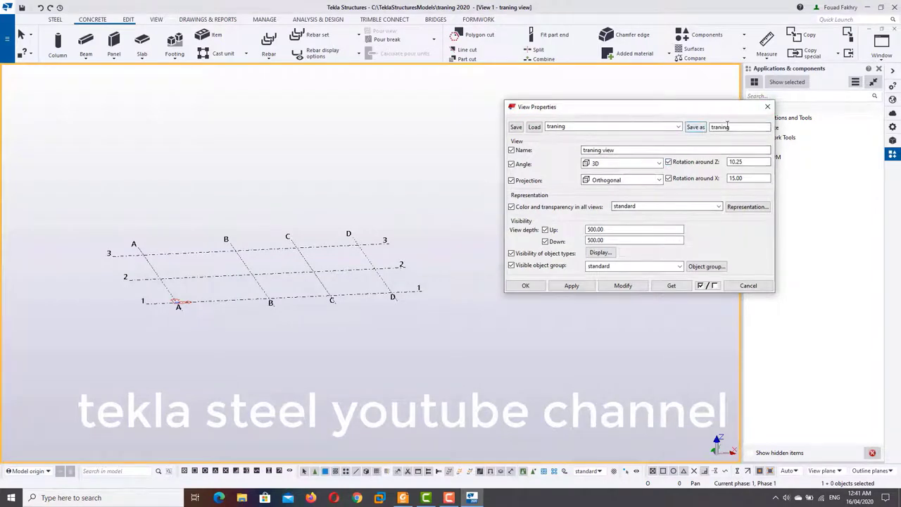
# Step: Close the view dialog and open the 'traning 2020' model folder in File Explorer
pyautogui.click(766, 107)
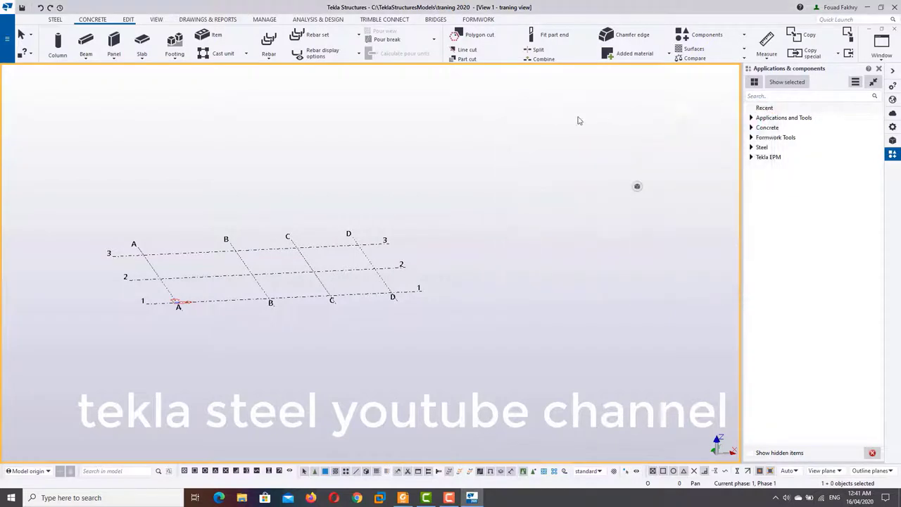
pyautogui.moveTo(354, 146); pyautogui.dragTo(396, 137, button='middle')
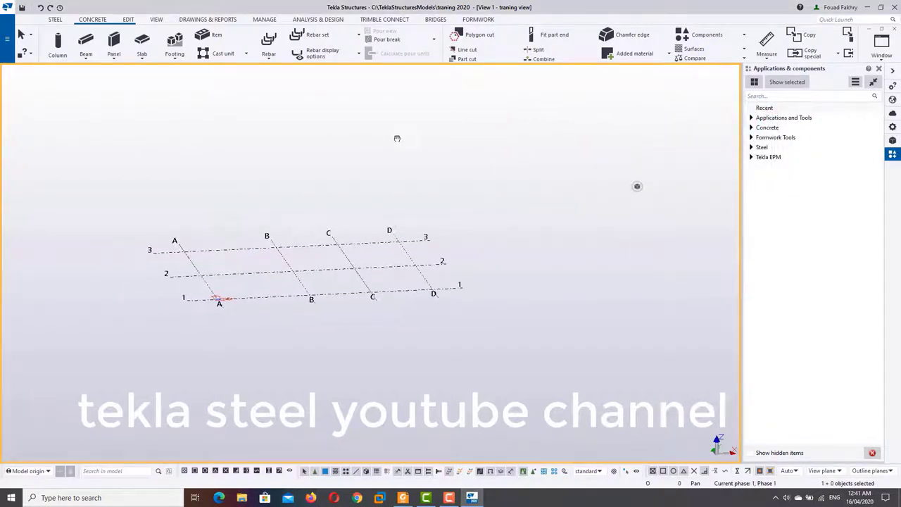
pyautogui.scroll(2, 302, 277)
pyautogui.moveTo(302, 277); pyautogui.dragTo(387, 227, button='middle')
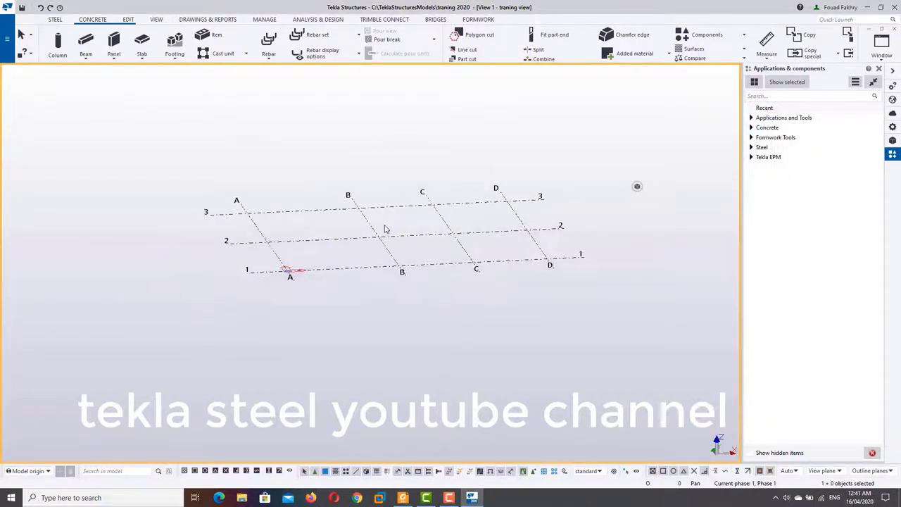
pyautogui.scroll(1, 383, 235)
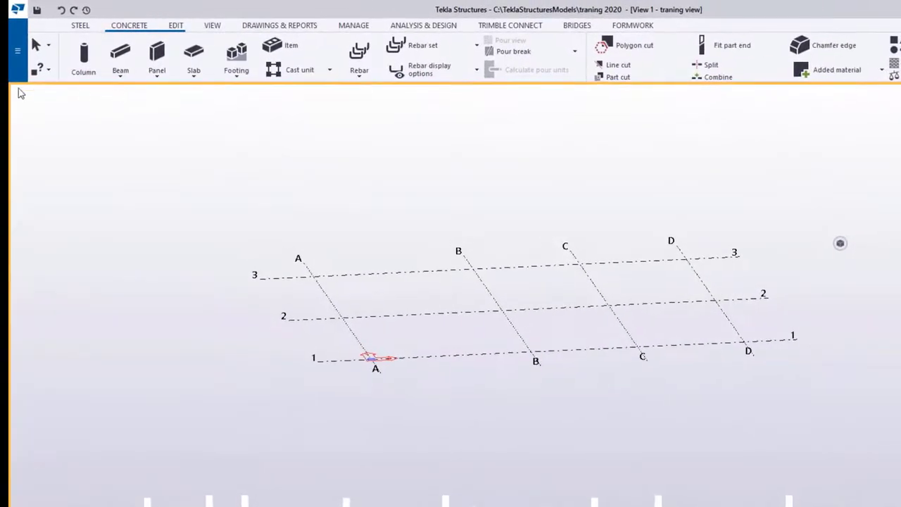
pyautogui.click(17, 50)
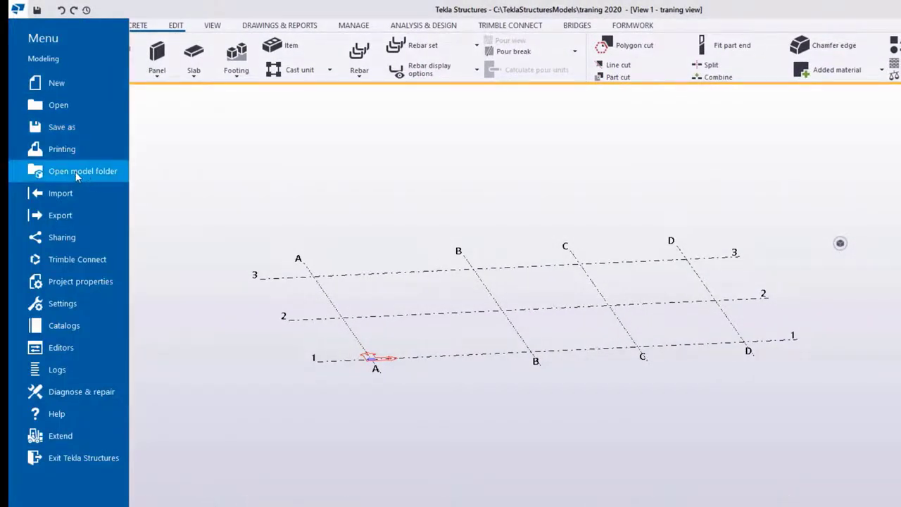
pyautogui.click(55, 166)
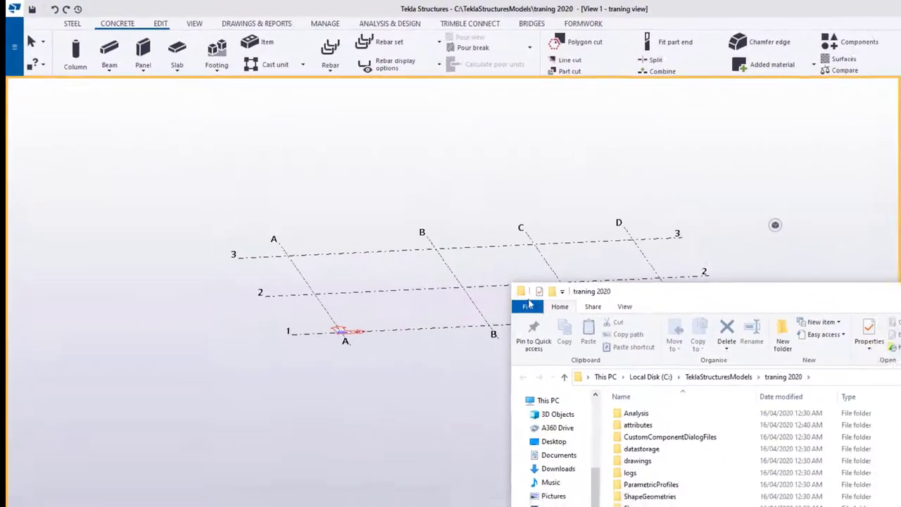
# Step: Maximize the Explorer window and open the model's attributes folder
pyautogui.moveTo(506, 257); pyautogui.dragTo(254, 159)
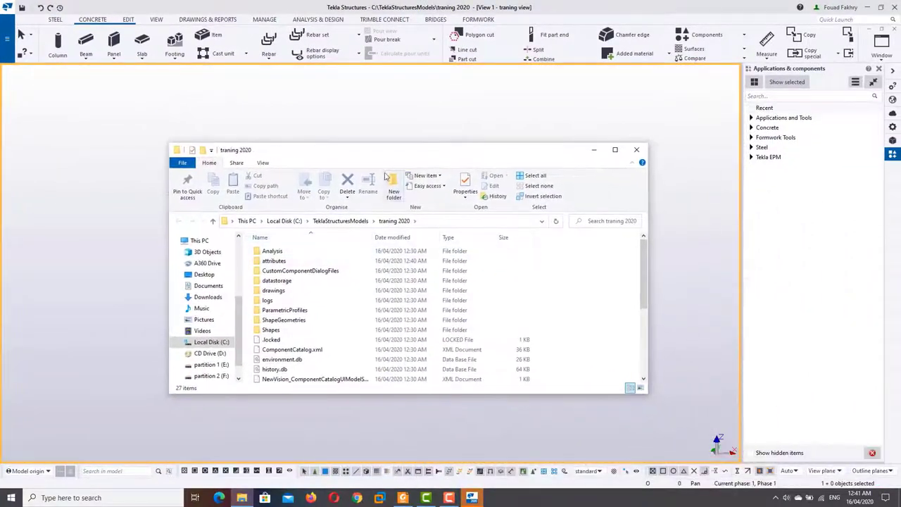
pyautogui.doubleClick(383, 153)
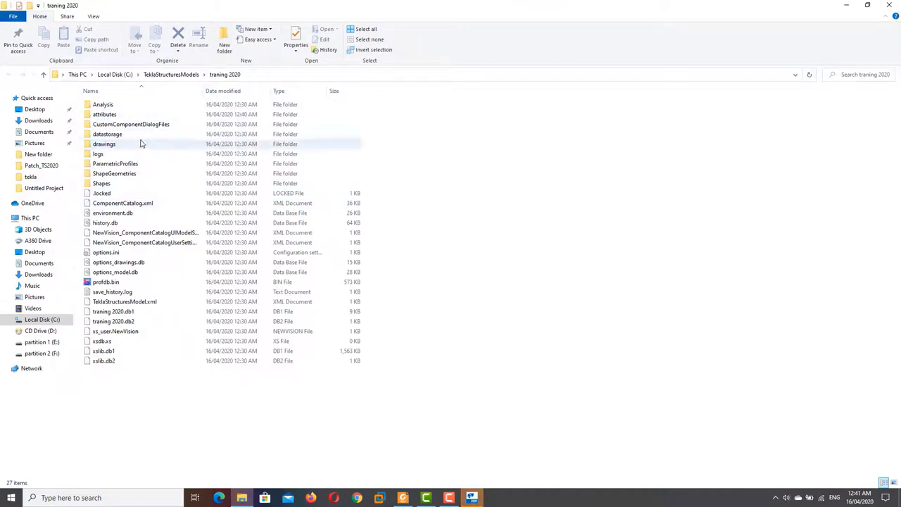
pyautogui.doubleClick(107, 114)
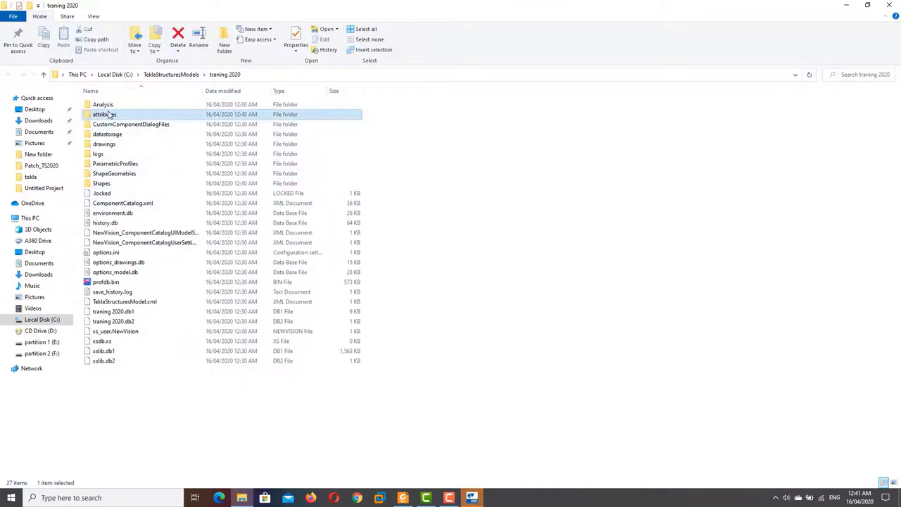
# Step: Locate and select the saved view settings file traning.mvi (MVI File, 5 KB)
pyautogui.scroll(-2, 148, 169)
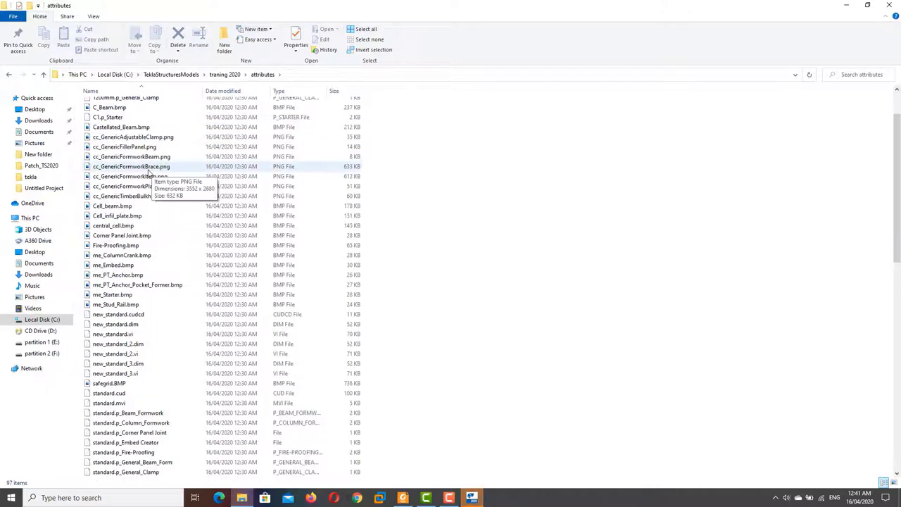
pyautogui.scroll(-3, 145, 173)
pyautogui.scroll(-3, 148, 183)
pyautogui.scroll(-1, 149, 190)
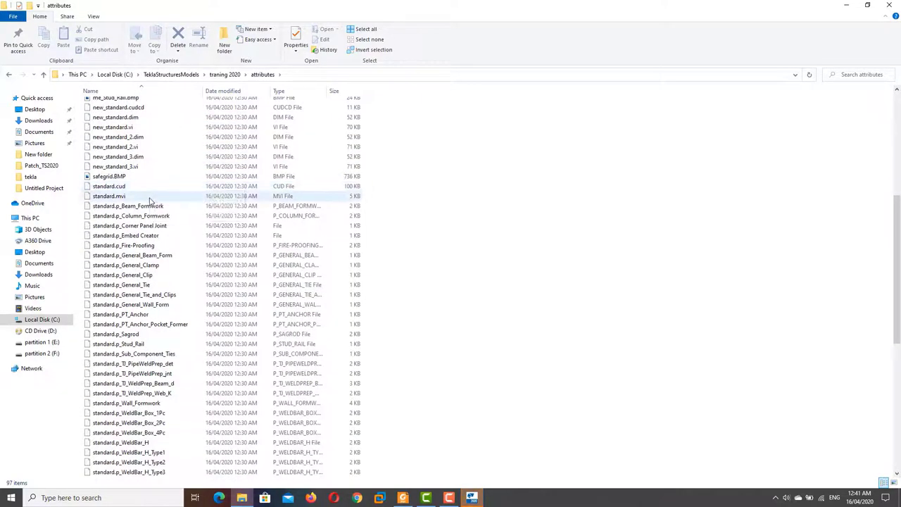
pyautogui.scroll(-1, 120, 281)
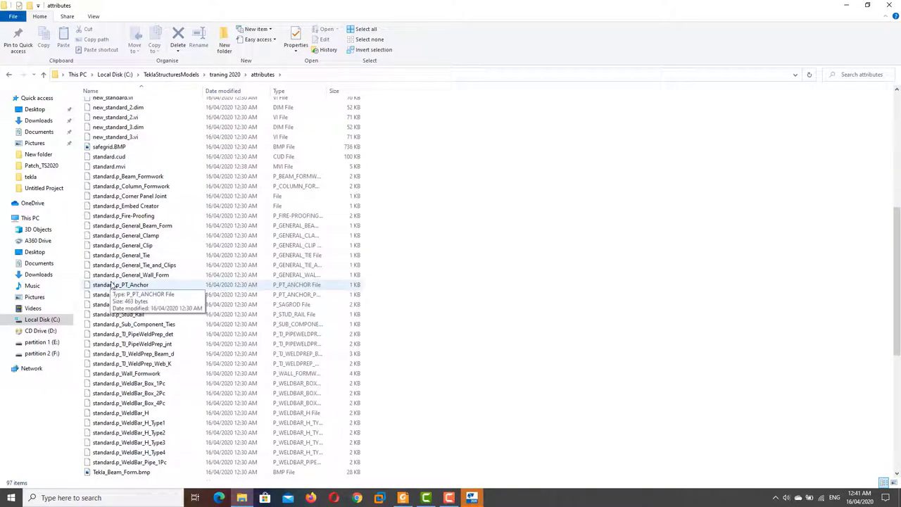
pyautogui.scroll(2, 111, 285)
pyautogui.scroll(3, 109, 253)
pyautogui.scroll(3, 108, 225)
pyautogui.scroll(1, 107, 221)
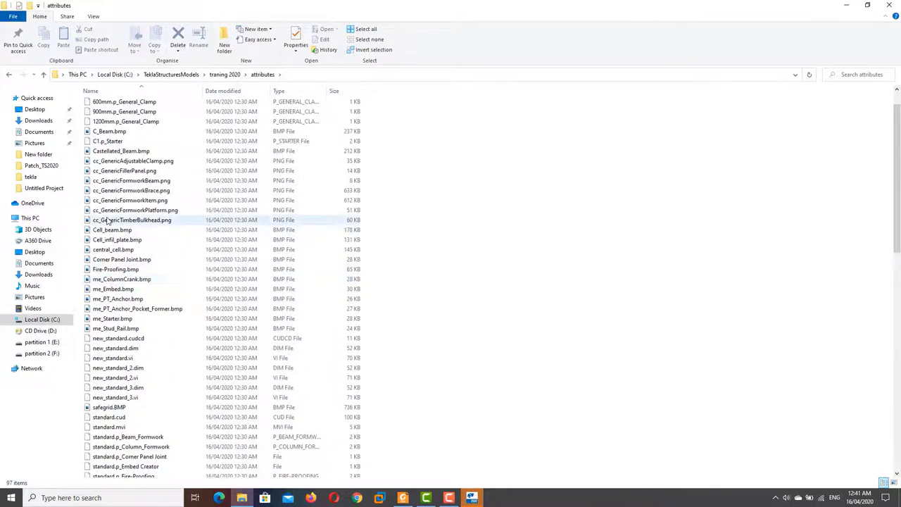
pyautogui.scroll(1, 107, 221)
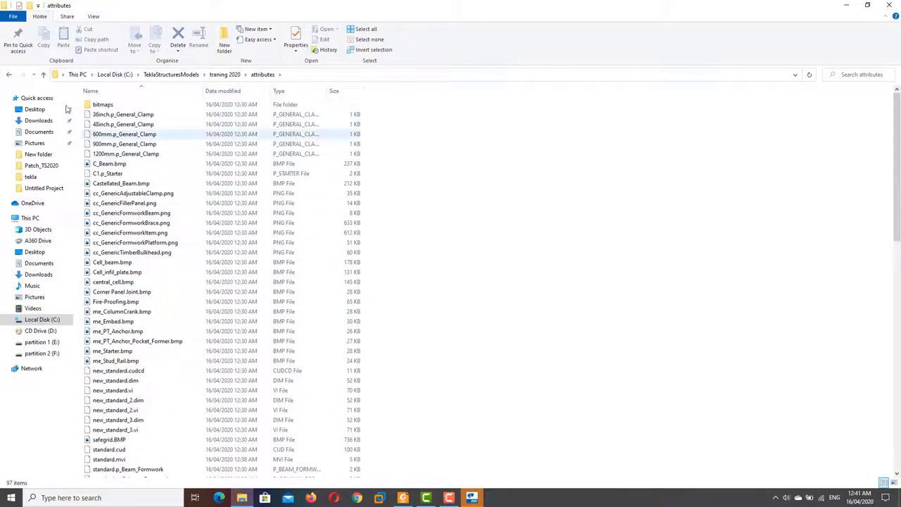
pyautogui.scroll(-5, 193, 249)
pyautogui.scroll(-6, 194, 253)
pyautogui.scroll(-7, 194, 254)
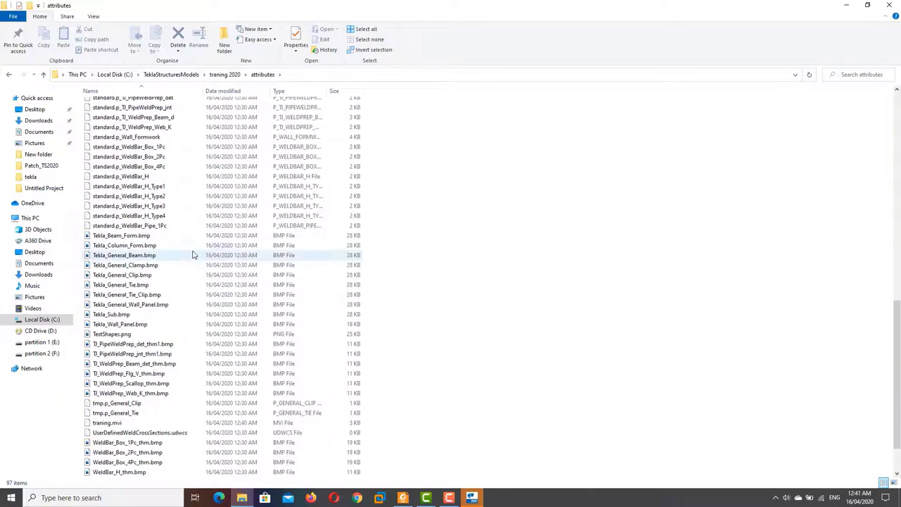
pyautogui.scroll(-1, 191, 264)
pyautogui.click(169, 354)
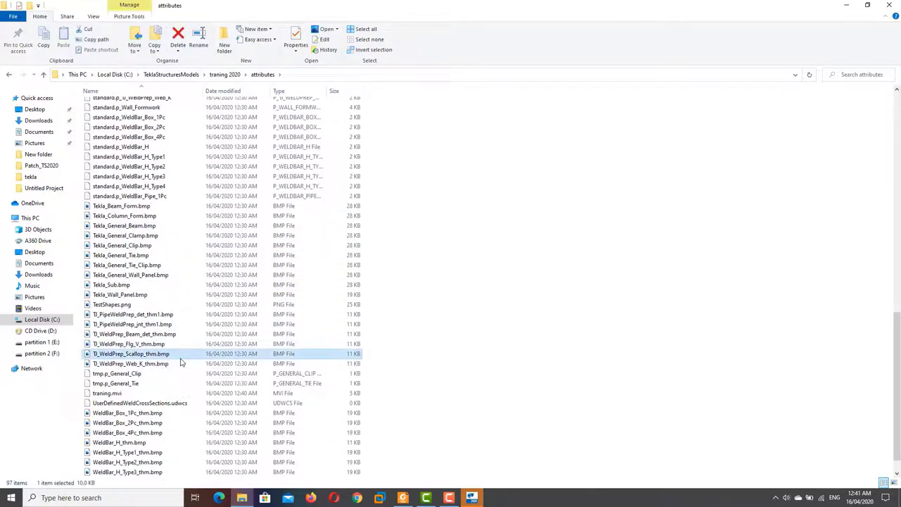
pyautogui.click(134, 383)
pyautogui.click(95, 364)
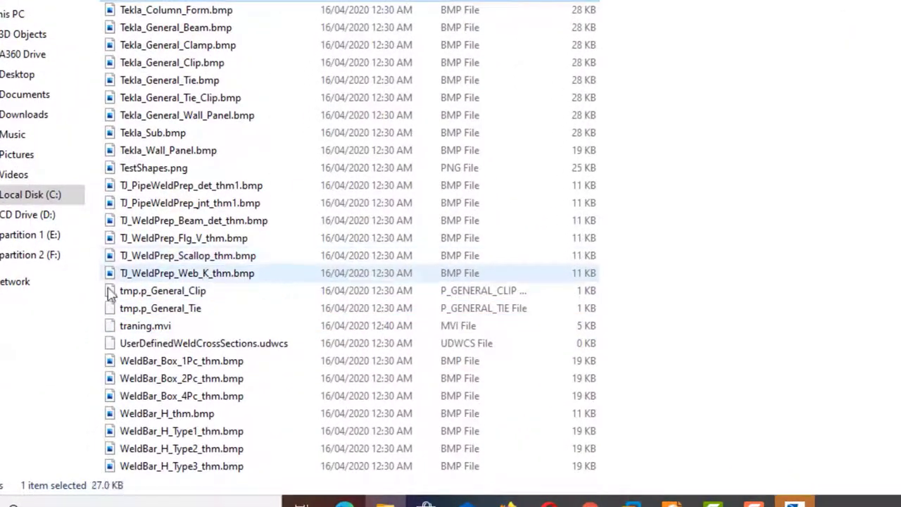
pyautogui.click(151, 326)
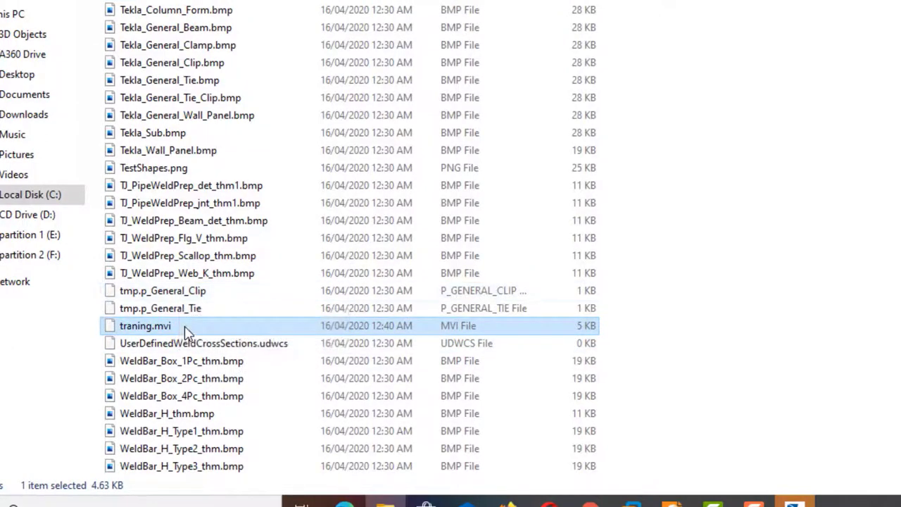
pyautogui.moveTo(145, 326)
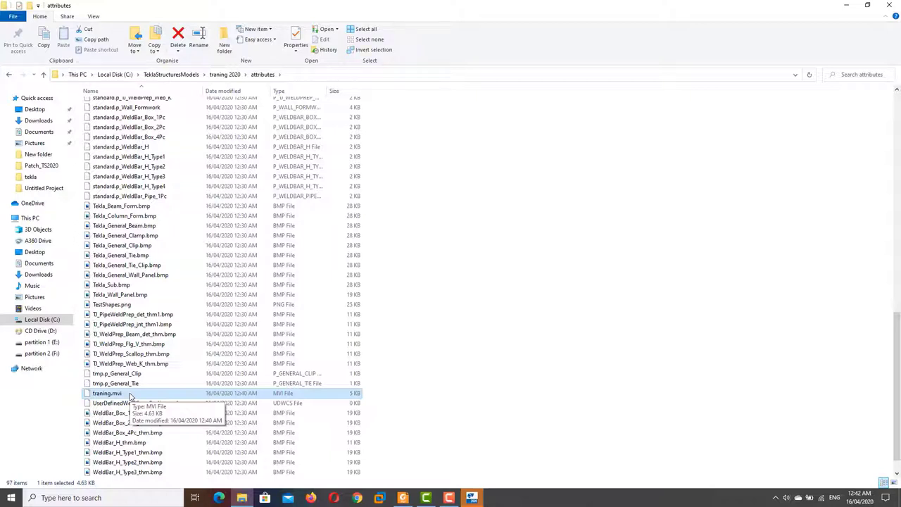
pyautogui.rightClick(130, 398)
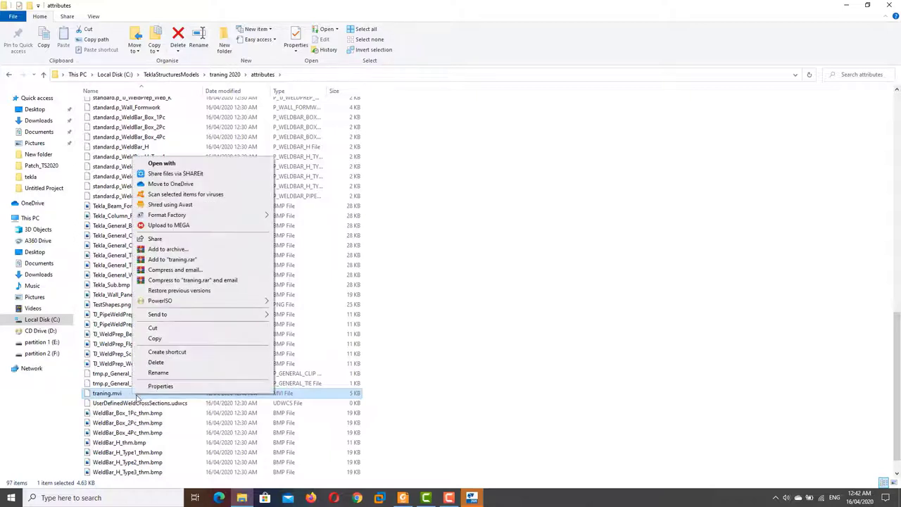
pyautogui.click(154, 338)
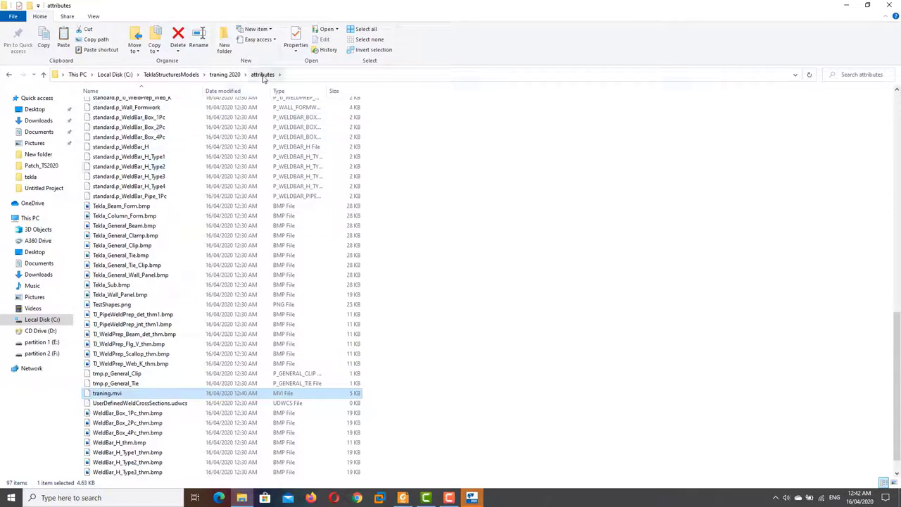
pyautogui.click(471, 497)
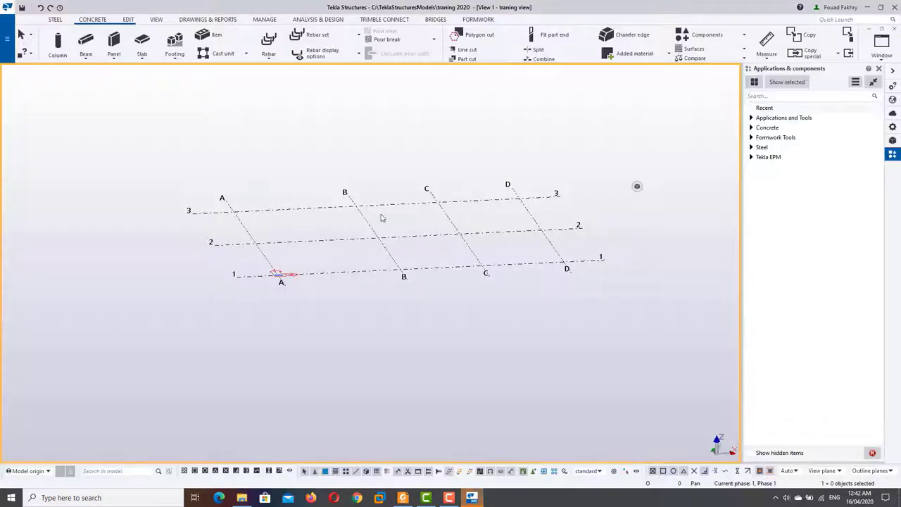
pyautogui.doubleClick(397, 141)
pyautogui.click(612, 127)
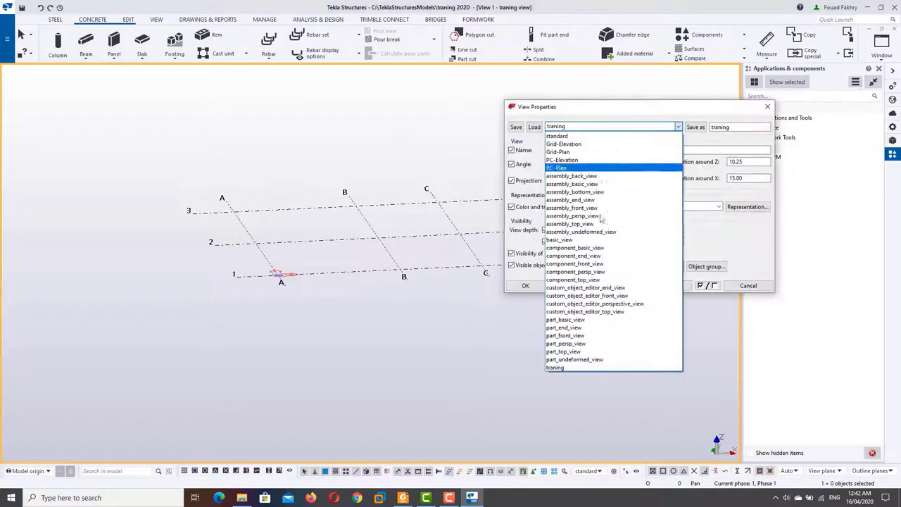
pyautogui.click(566, 369)
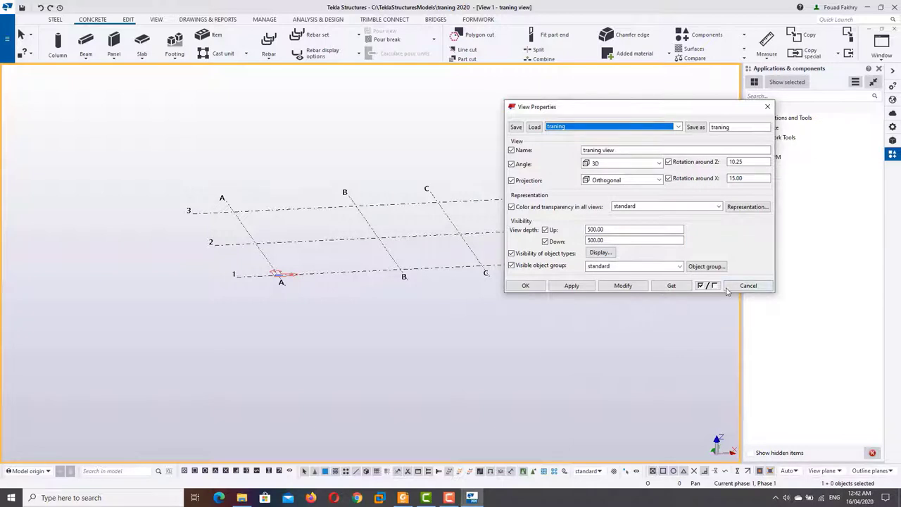
pyautogui.click(747, 285)
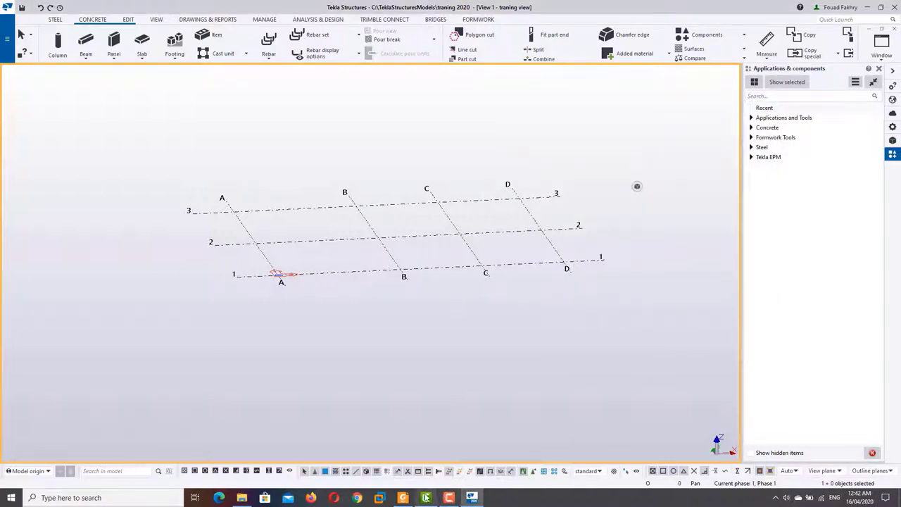